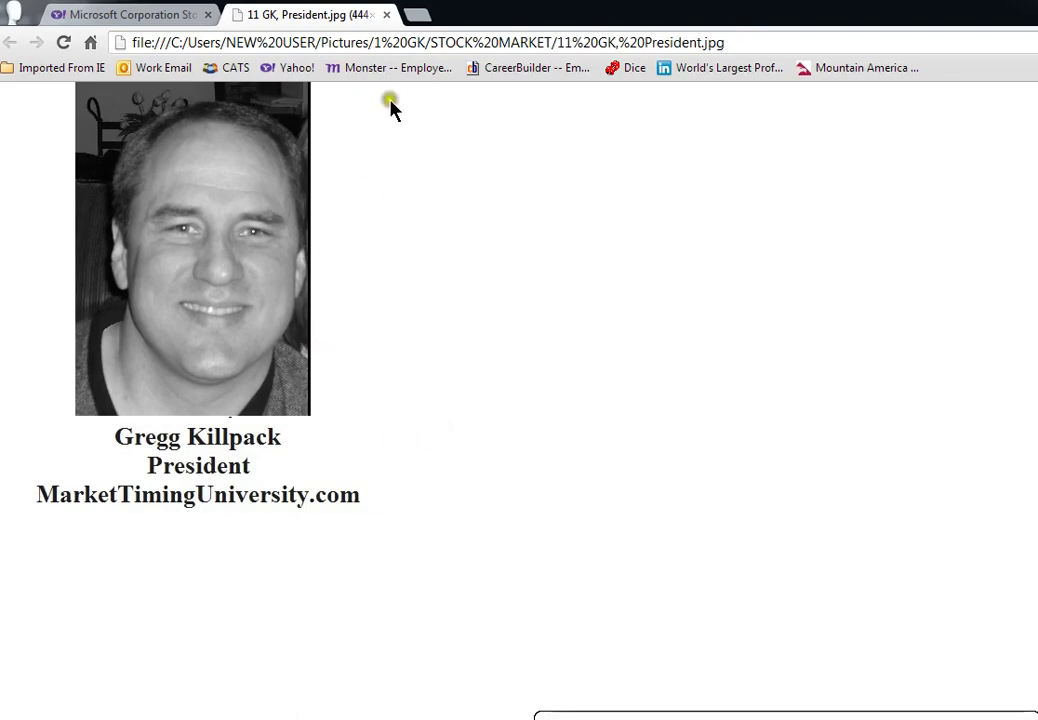
- Close the president photo page and examine Microsoft's 1994 to 2013 price chart against its 200-period moving average
{"action": "left_click", "coordinate": [384, 16]}
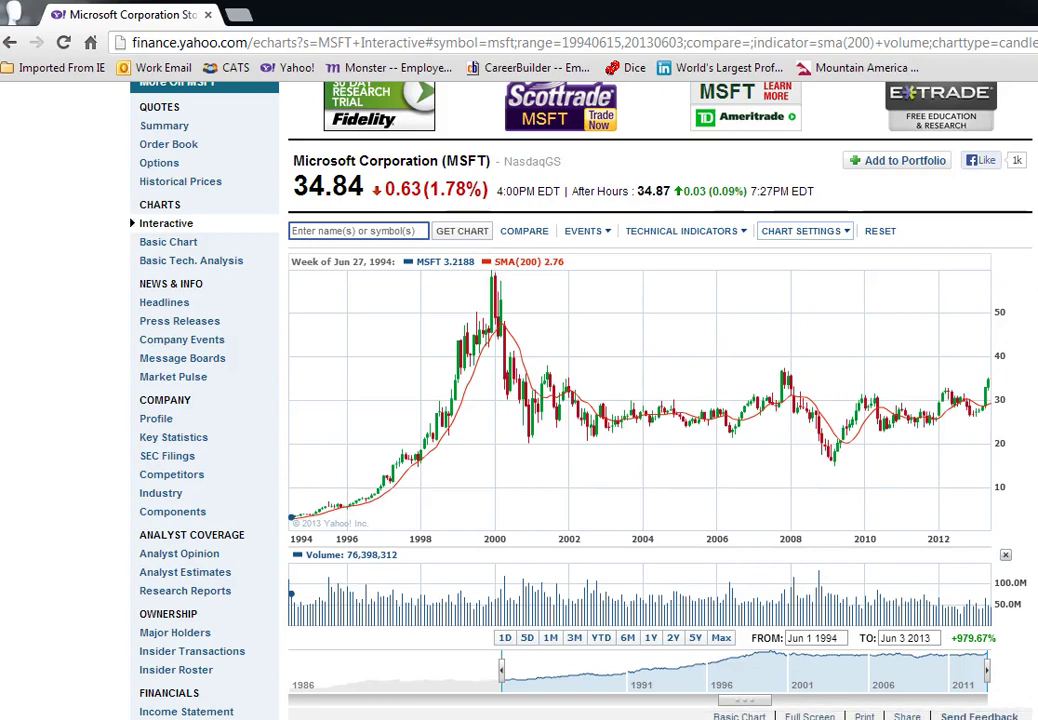
{"action": "scroll", "coordinate": [519, 400], "scroll_direction": "up", "scroll_amount": 3}
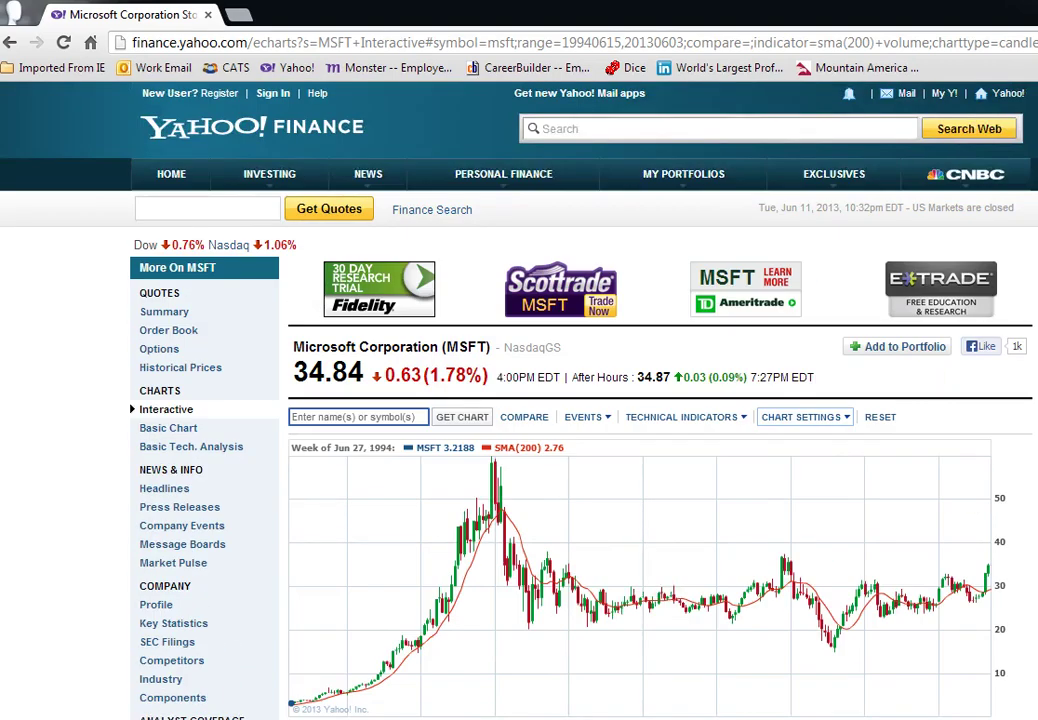
{"action": "scroll", "coordinate": [519, 400], "scroll_direction": "down", "scroll_amount": 3}
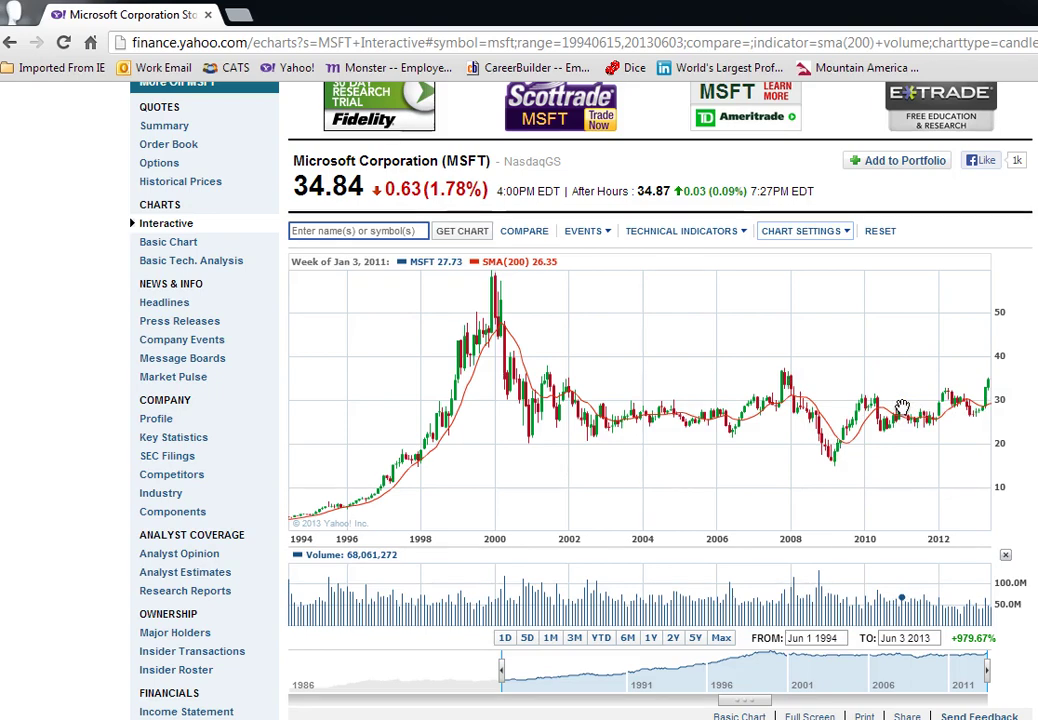
{"action": "left_click", "coordinate": [430, 390]}
{"action": "left_click", "coordinate": [535, 410]}
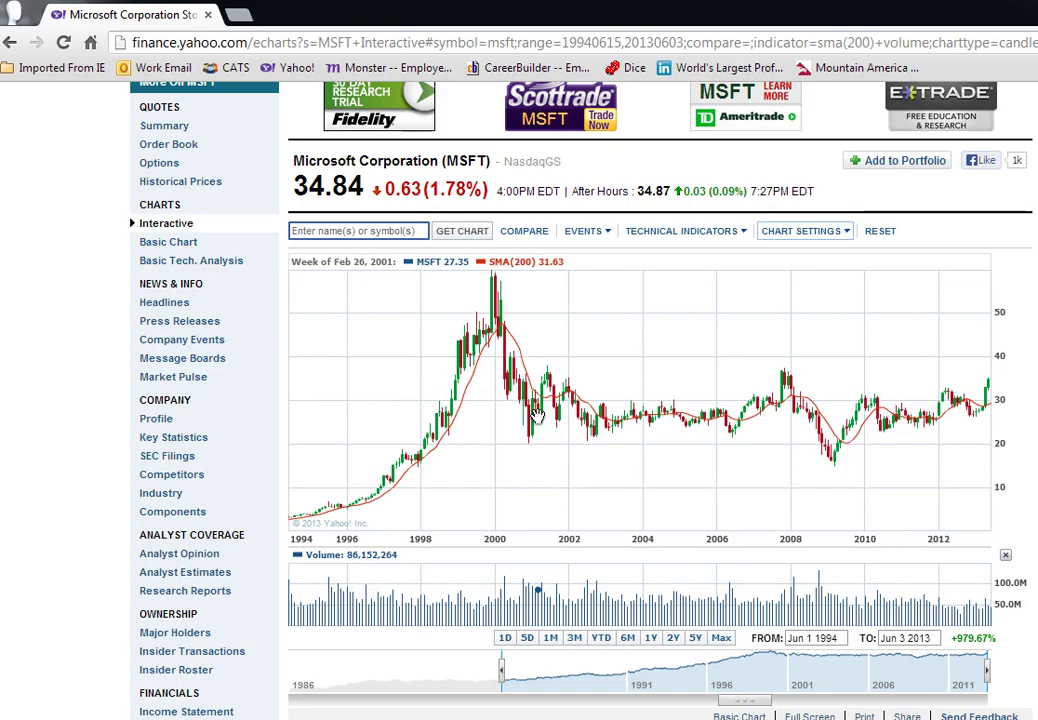
{"action": "left_click", "coordinate": [818, 410]}
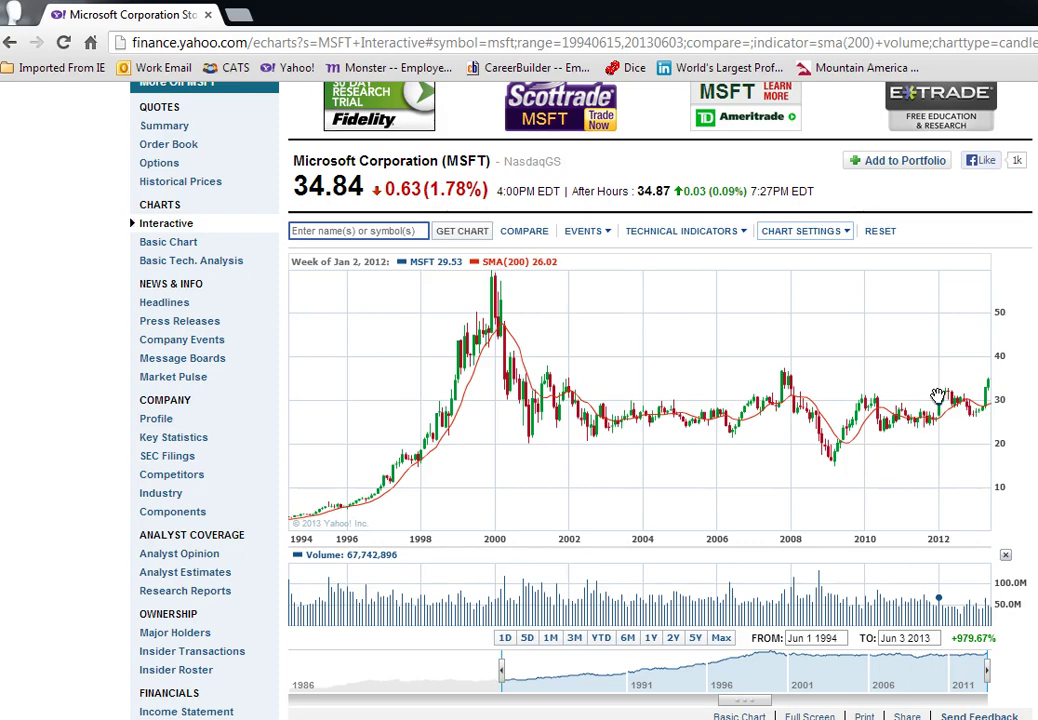
- View Microsoft's annual income statement and return to its interactive price chart
{"action": "scroll", "coordinate": [922, 320], "scroll_direction": "down", "scroll_amount": 1}
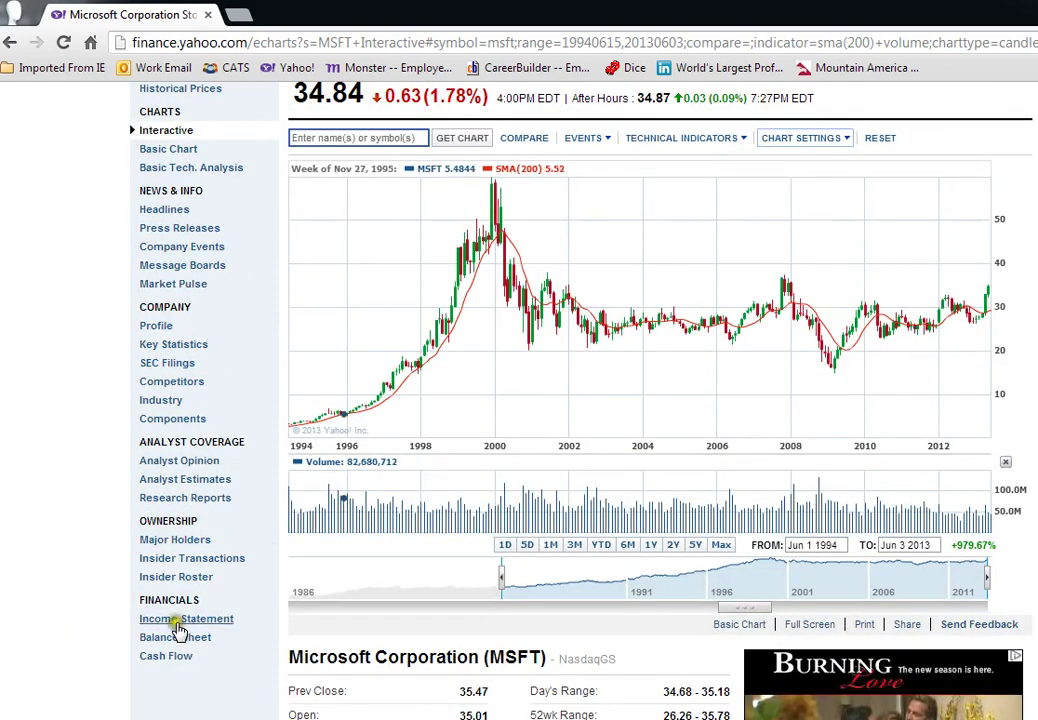
{"action": "left_click", "coordinate": [200, 622]}
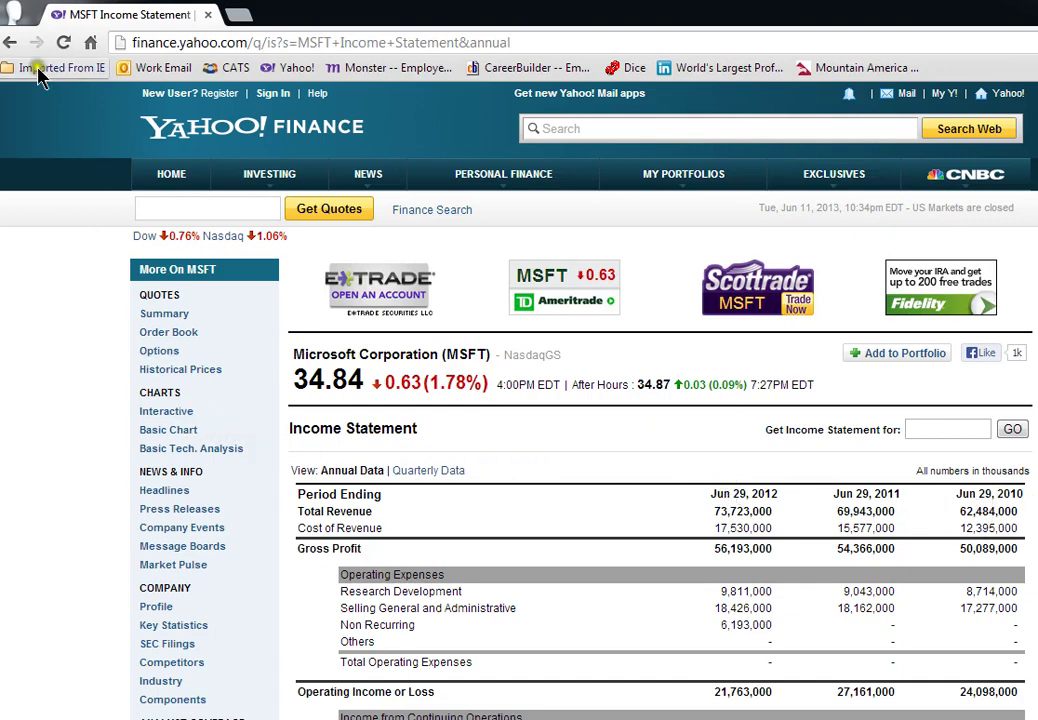
{"action": "left_click", "coordinate": [10, 43]}
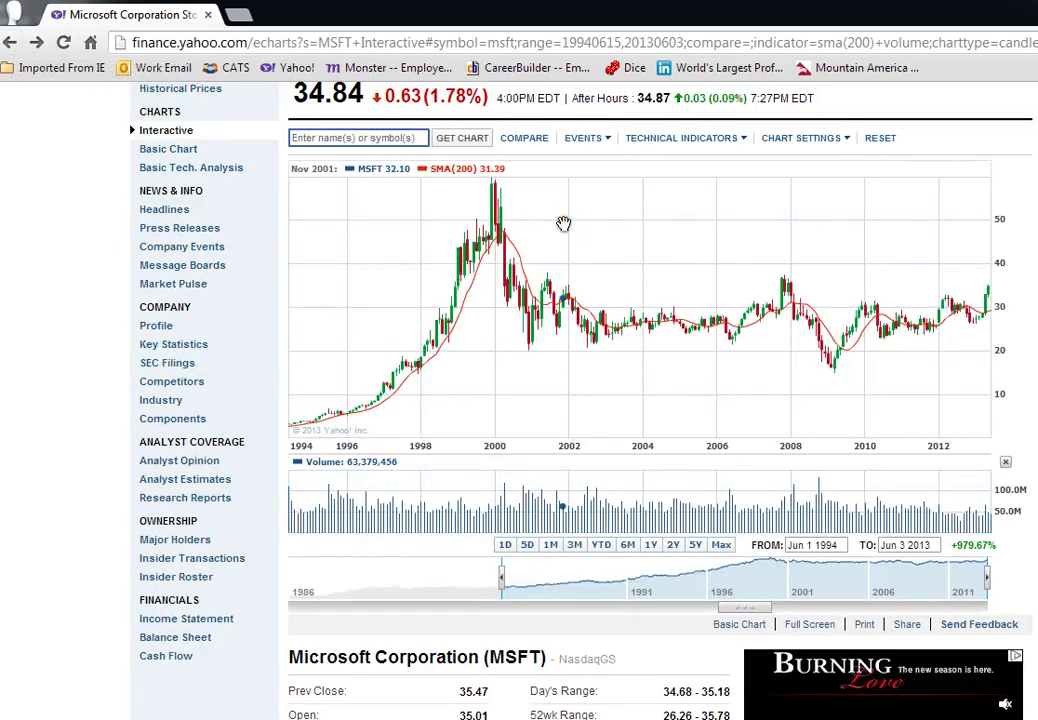
{"action": "scroll", "coordinate": [563, 223], "scroll_direction": "up", "scroll_amount": 1}
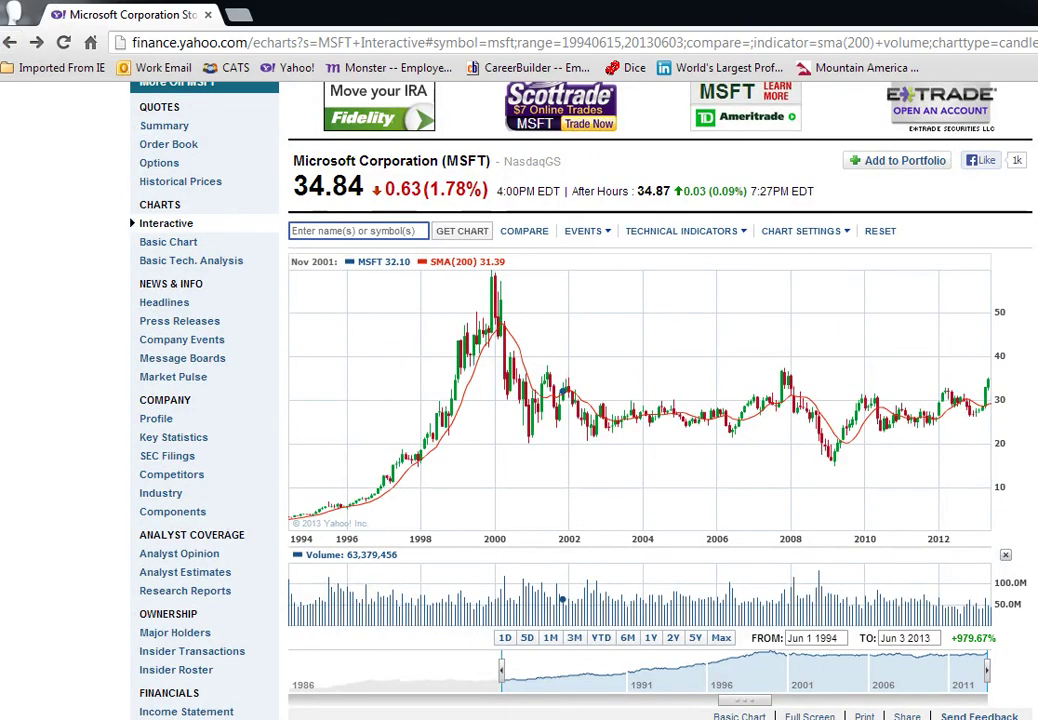
- Load the interactive chart for the ticker symbol cat
{"action": "left_click", "coordinate": [352, 232]}
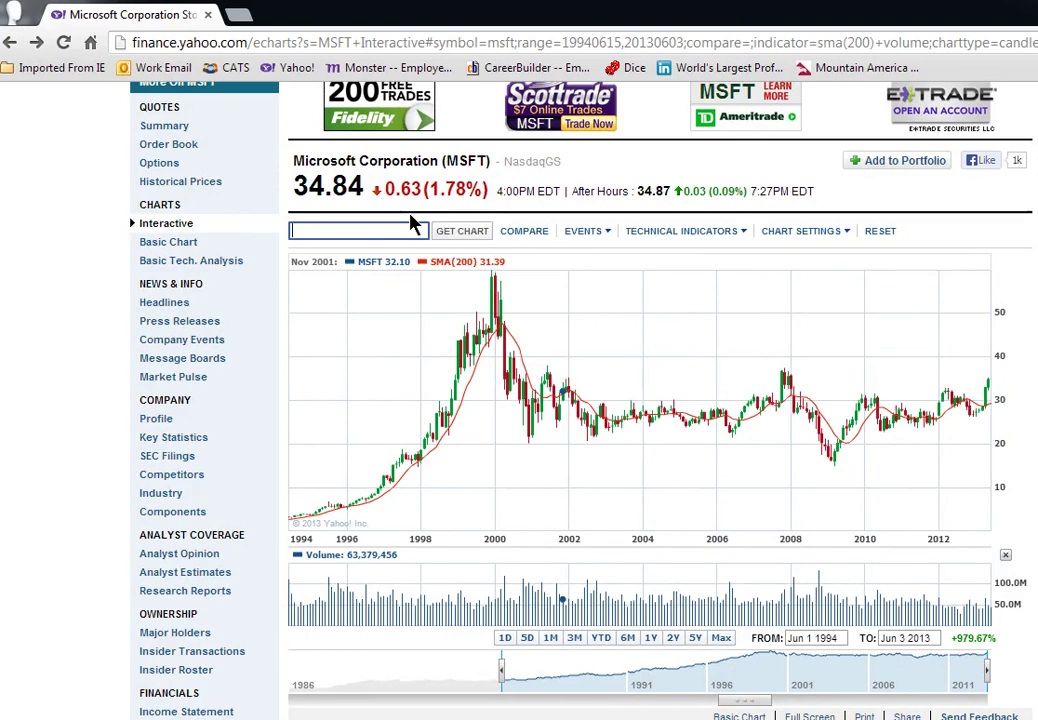
{"action": "type", "text": "cat"}
{"action": "key", "text": "Return"}
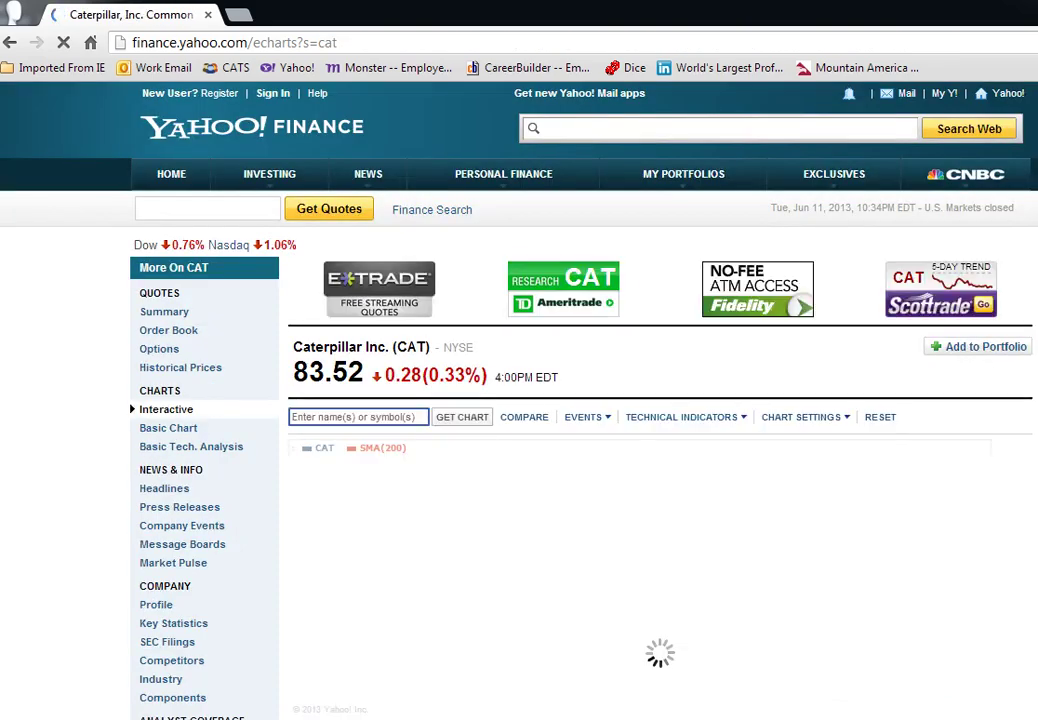
{"action": "scroll", "coordinate": [640, 400], "scroll_direction": "down", "scroll_amount": 2}
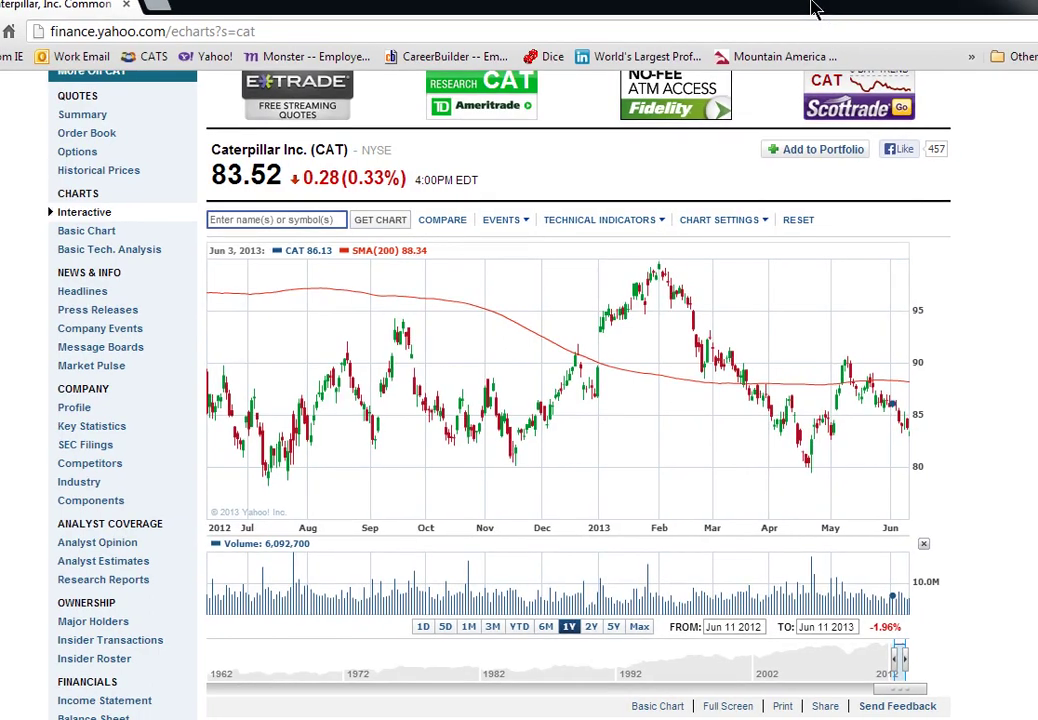
- Set the Caterpillar chart to a five-year range and extend its start back to Nov 25 2002
{"action": "left_click", "coordinate": [613, 626]}
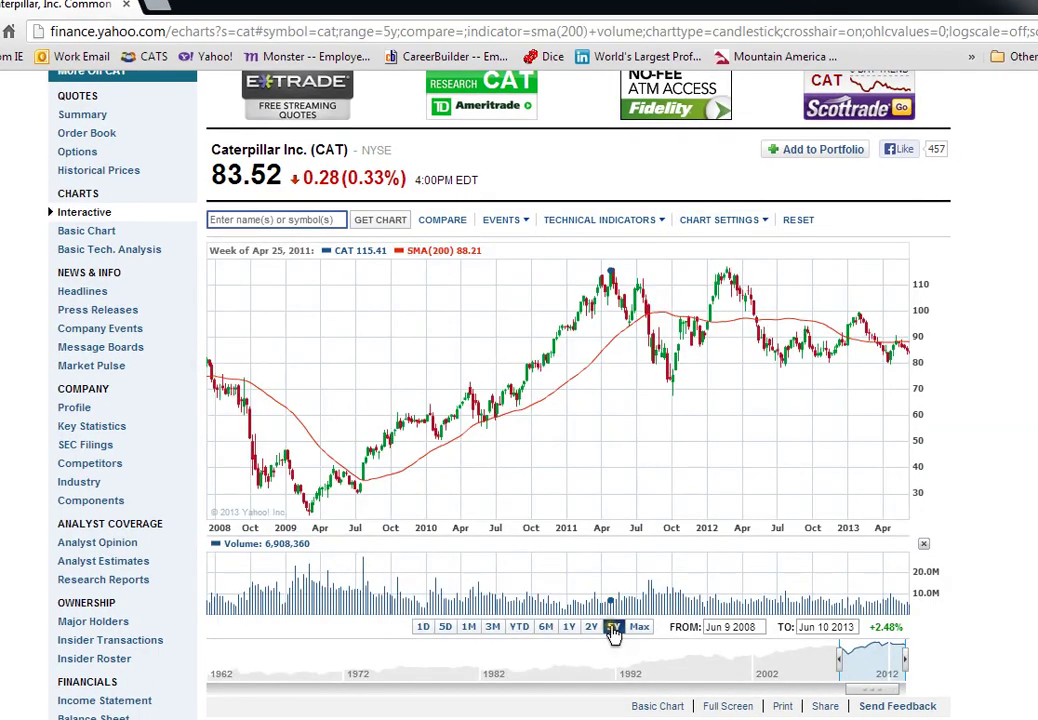
{"action": "left_click", "coordinate": [840, 662]}
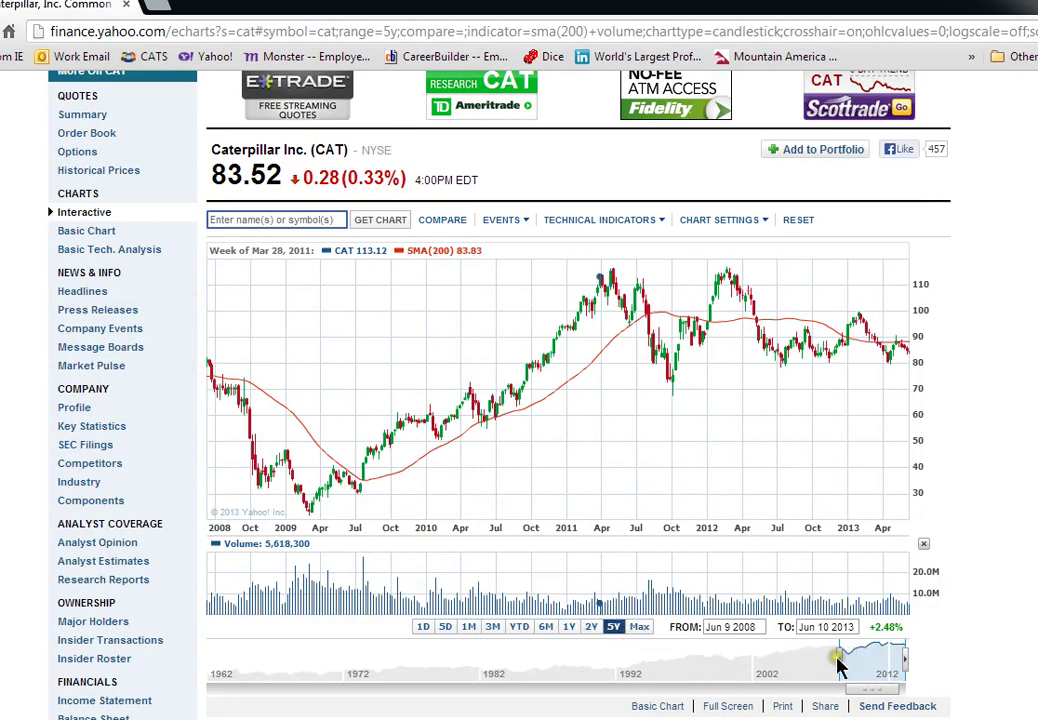
{"action": "left_click_drag", "start_coordinate": [840, 662], "coordinate": [767, 665]}
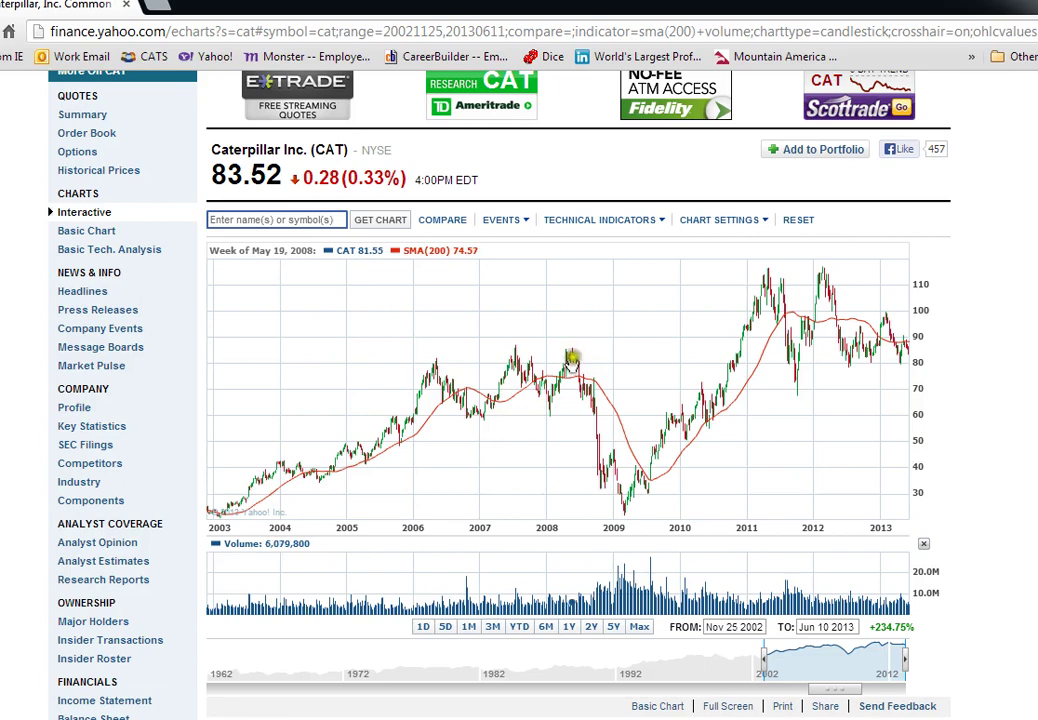
- Examine Caterpillar's price against its 200-period moving average around the 2009 low and from 2011 to 2013
{"action": "left_click", "coordinate": [631, 521]}
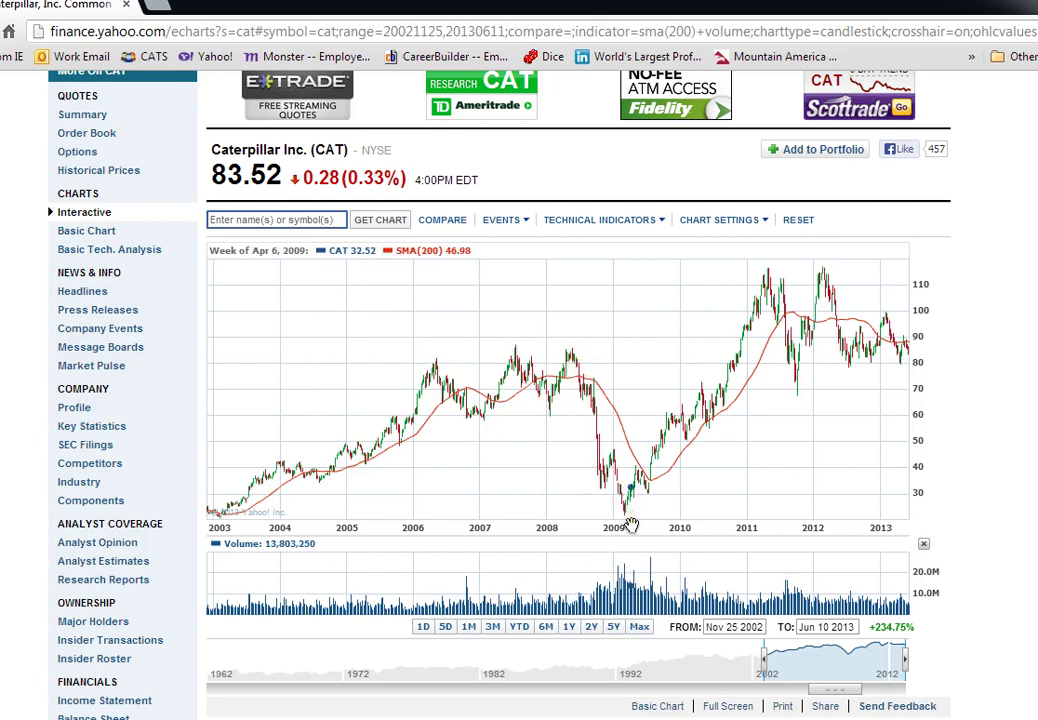
{"action": "left_click", "coordinate": [557, 494]}
{"action": "mouse_move", "coordinate": [557, 494]}
{"action": "left_mouse_down"}
{"action": "mouse_move", "coordinate": [584, 481]}
{"action": "mouse_move", "coordinate": [664, 484]}
{"action": "mouse_move", "coordinate": [635, 487]}
{"action": "mouse_move", "coordinate": [680, 455]}
{"action": "mouse_move", "coordinate": [782, 325]}
{"action": "mouse_move", "coordinate": [780, 300]}
{"action": "mouse_move", "coordinate": [709, 283]}
{"action": "mouse_move", "coordinate": [628, 530]}
{"action": "mouse_move", "coordinate": [613, 545]}
{"action": "mouse_move", "coordinate": [619, 512]}
{"action": "mouse_move", "coordinate": [785, 274]}
{"action": "left_mouse_up"}
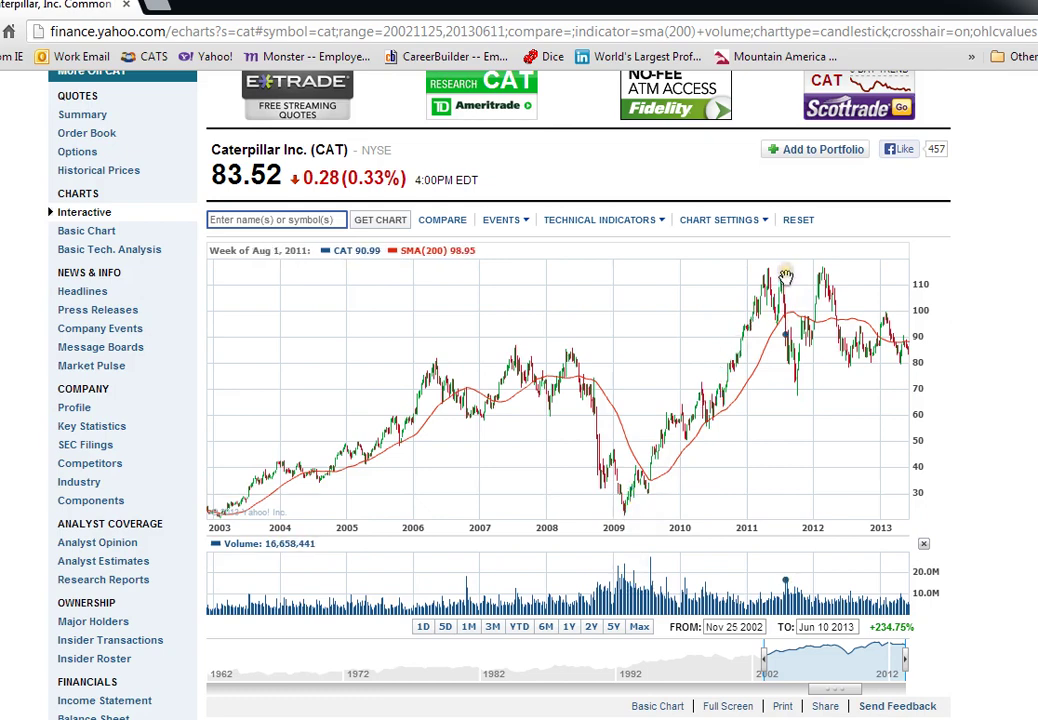
{"action": "left_click_drag", "start_coordinate": [787, 277], "coordinate": [788, 273]}
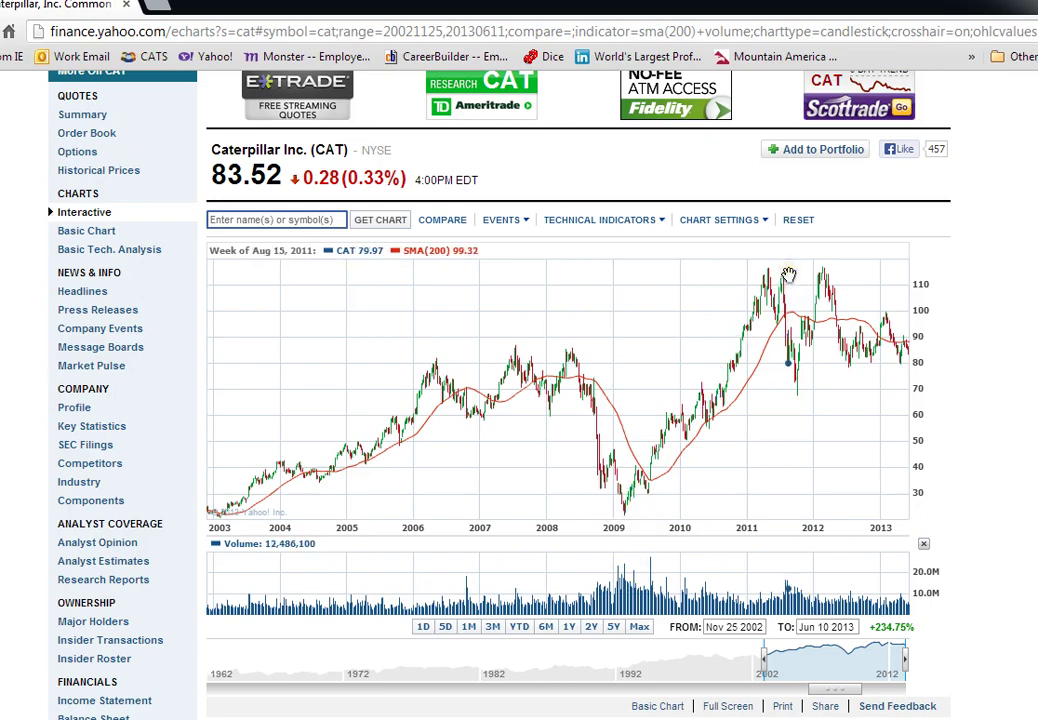
{"action": "left_click", "coordinate": [788, 273]}
{"action": "left_click", "coordinate": [789, 273]}
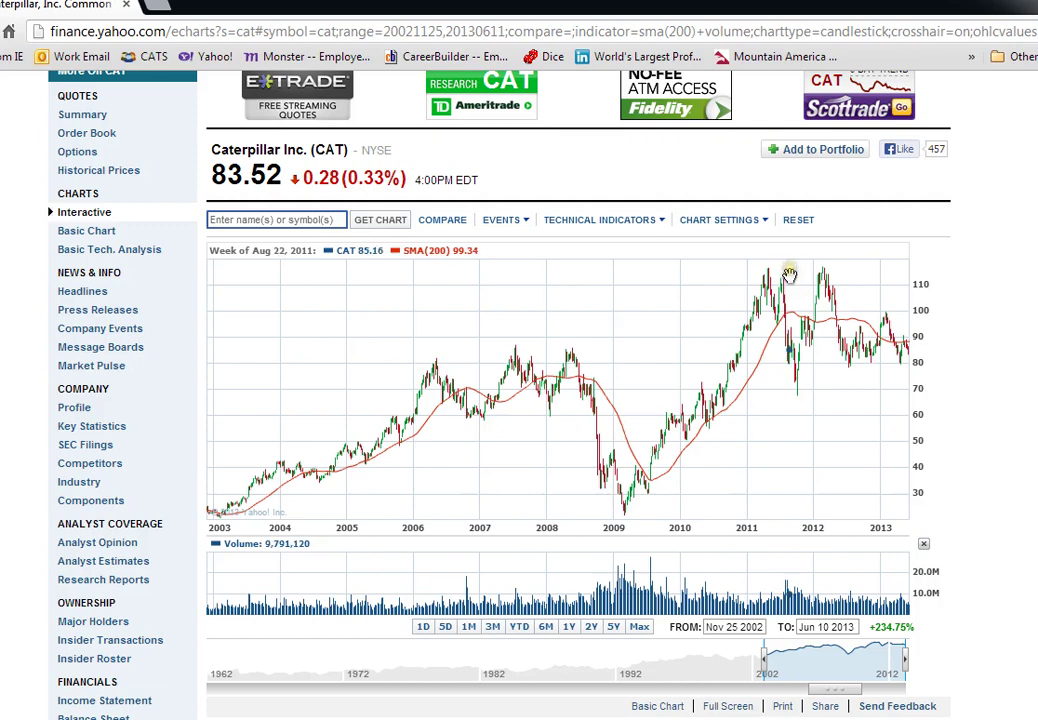
{"action": "mouse_move", "coordinate": [789, 275]}
{"action": "left_mouse_down"}
{"action": "mouse_move", "coordinate": [656, 480]}
{"action": "mouse_move", "coordinate": [772, 271]}
{"action": "mouse_move", "coordinate": [667, 502]}
{"action": "mouse_move", "coordinate": [771, 290]}
{"action": "mouse_move", "coordinate": [829, 278]}
{"action": "mouse_move", "coordinate": [877, 307]}
{"action": "mouse_move", "coordinate": [890, 290]}
{"action": "mouse_move", "coordinate": [672, 412]}
{"action": "mouse_move", "coordinate": [547, 301]}
{"action": "mouse_move", "coordinate": [556, 360]}
{"action": "mouse_move", "coordinate": [565, 300]}
{"action": "mouse_move", "coordinate": [605, 426]}
{"action": "mouse_move", "coordinate": [635, 475]}
{"action": "mouse_move", "coordinate": [521, 348]}
{"action": "mouse_move", "coordinate": [531, 280]}
{"action": "mouse_move", "coordinate": [616, 338]}
{"action": "mouse_move", "coordinate": [678, 484]}
{"action": "mouse_move", "coordinate": [732, 481]}
{"action": "mouse_move", "coordinate": [1010, 289]}
{"action": "mouse_move", "coordinate": [1012, 419]}
{"action": "mouse_move", "coordinate": [865, 350]}
{"action": "mouse_move", "coordinate": [934, 298]}
{"action": "mouse_move", "coordinate": [964, 433]}
{"action": "mouse_move", "coordinate": [920, 356]}
{"action": "mouse_move", "coordinate": [899, 350]}
{"action": "mouse_move", "coordinate": [955, 403]}
{"action": "left_mouse_up"}
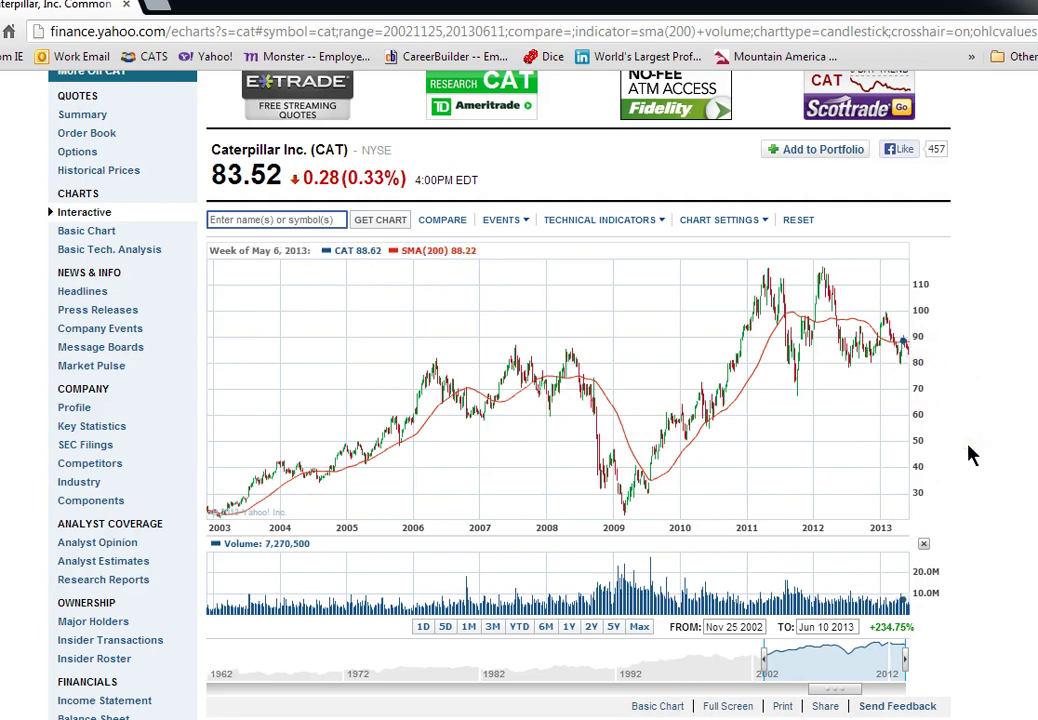
{"action": "left_click_drag", "start_coordinate": [972, 457], "coordinate": [1003, 447]}
{"action": "left_click", "coordinate": [1006, 264]}
{"action": "left_click", "coordinate": [1008, 266]}
{"action": "left_click", "coordinate": [973, 260]}
{"action": "left_click", "coordinate": [1001, 260]}
{"action": "left_click", "coordinate": [997, 302]}
{"action": "left_click", "coordinate": [934, 314]}
{"action": "left_click", "coordinate": [935, 314]}
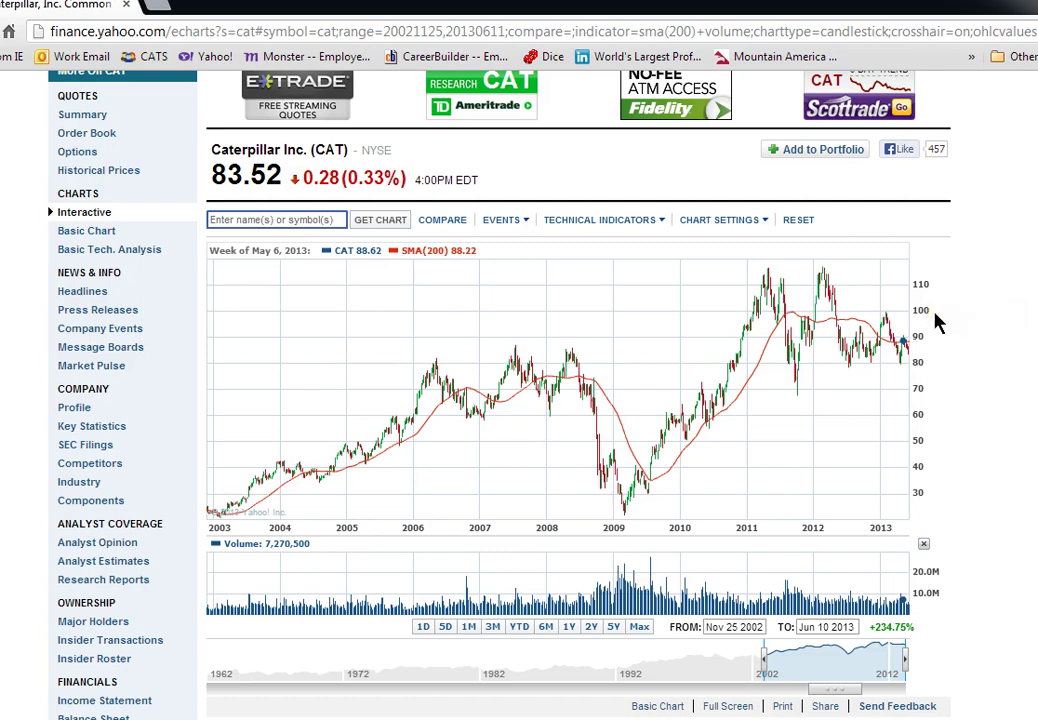
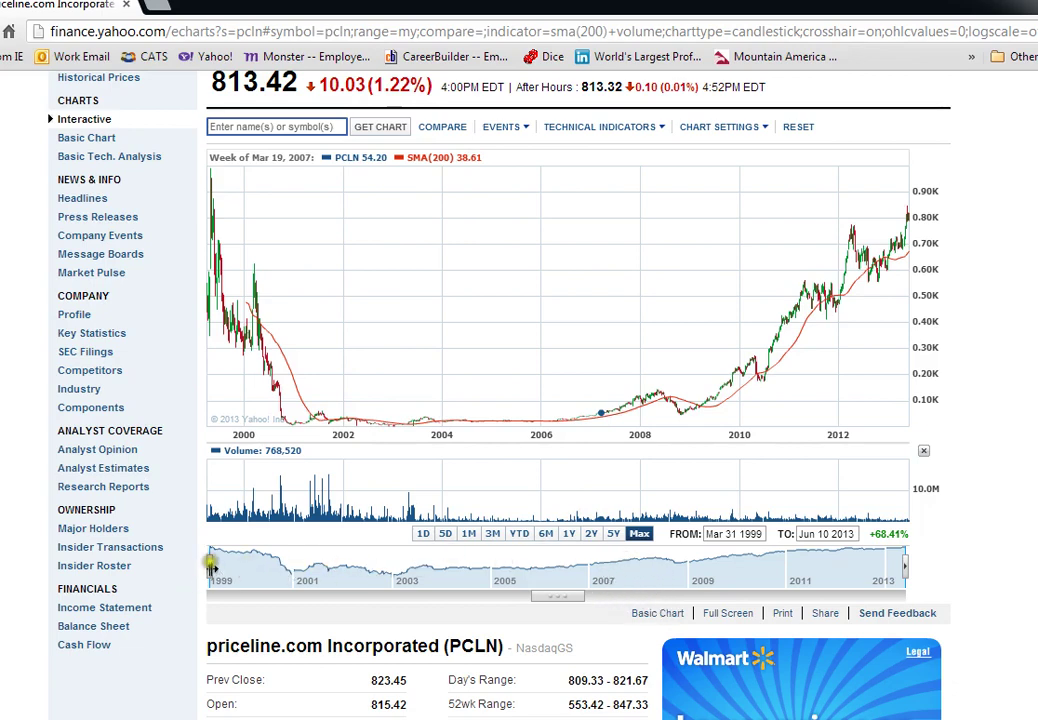
- Move the start of the Priceline chart range to Apr 17 2006 and examine the late-2008 price dip
{"action": "left_click_drag", "start_coordinate": [209, 566], "coordinate": [555, 576]}
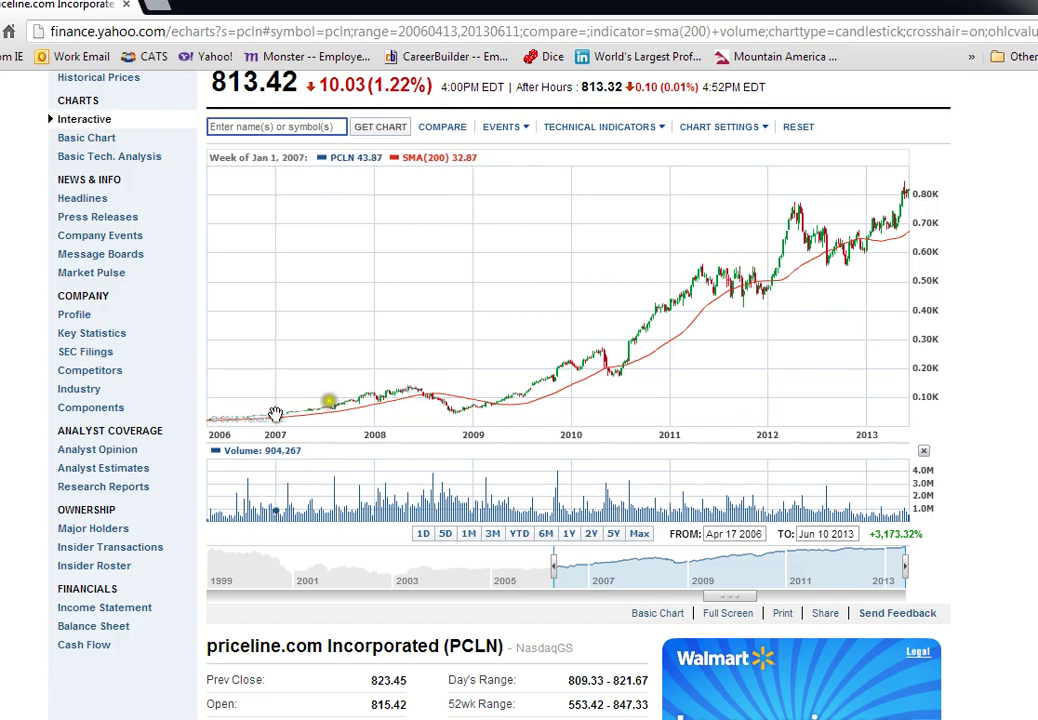
{"action": "left_click", "coordinate": [428, 384]}
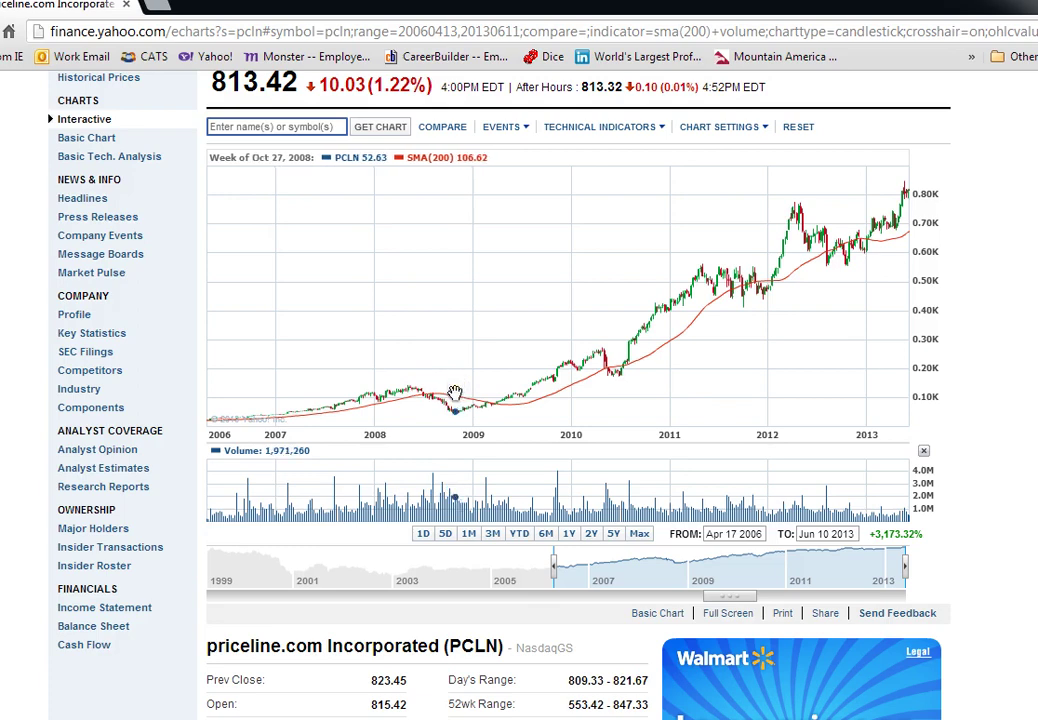
{"action": "left_click", "coordinate": [455, 394]}
{"action": "left_click", "coordinate": [454, 401]}
{"action": "mouse_move", "coordinate": [455, 411]}
{"action": "left_mouse_down"}
{"action": "mouse_move", "coordinate": [284, 398]}
{"action": "mouse_move", "coordinate": [408, 380]}
{"action": "mouse_move", "coordinate": [283, 410]}
{"action": "mouse_move", "coordinate": [415, 389]}
{"action": "mouse_move", "coordinate": [331, 403]}
{"action": "mouse_move", "coordinate": [415, 394]}
{"action": "mouse_move", "coordinate": [460, 425]}
{"action": "left_mouse_up"}
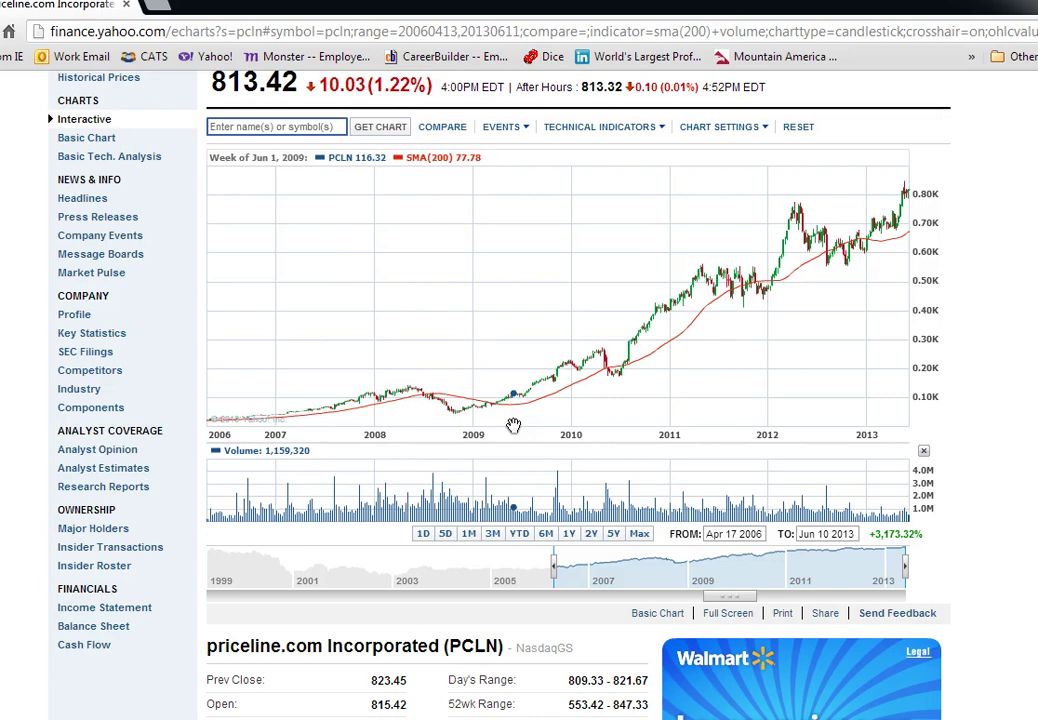
- Examine Priceline's price against its 200-period moving average from mid-2009 through the mid-2010 dip
{"action": "left_click", "coordinate": [122, 609]}
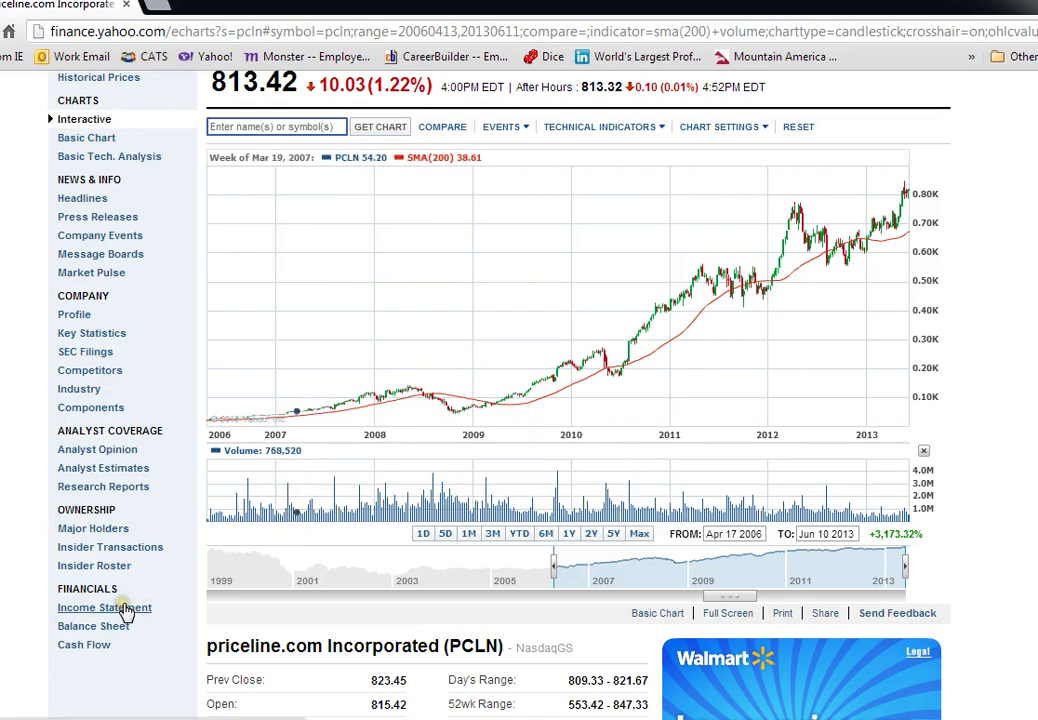
{"action": "left_click", "coordinate": [529, 410]}
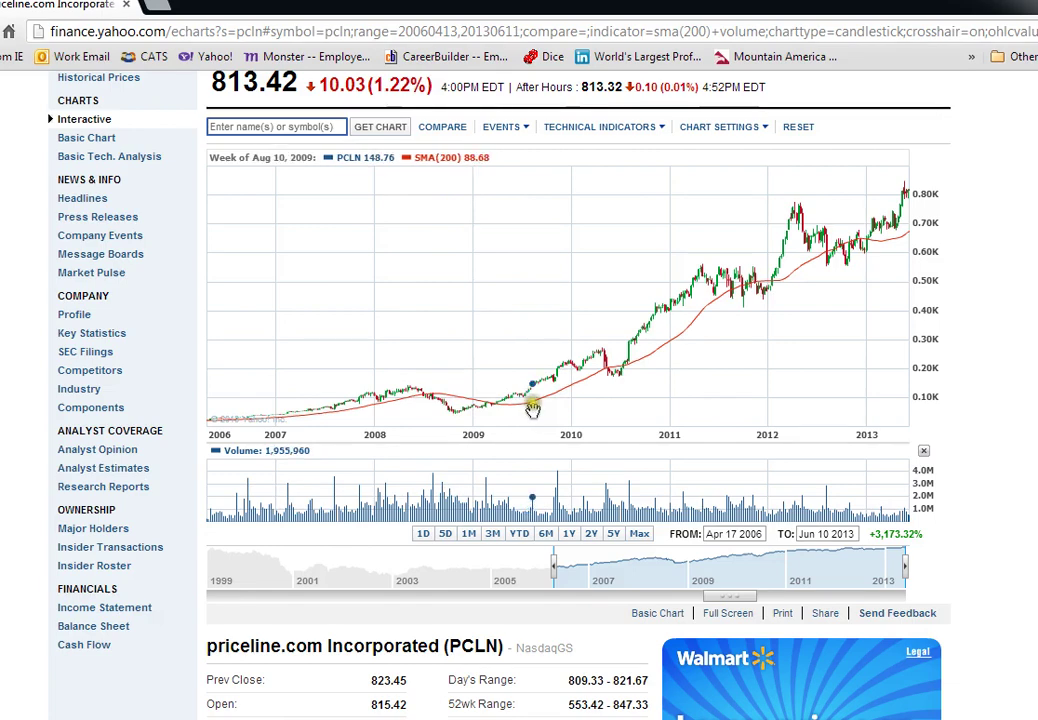
{"action": "left_click", "coordinate": [598, 390]}
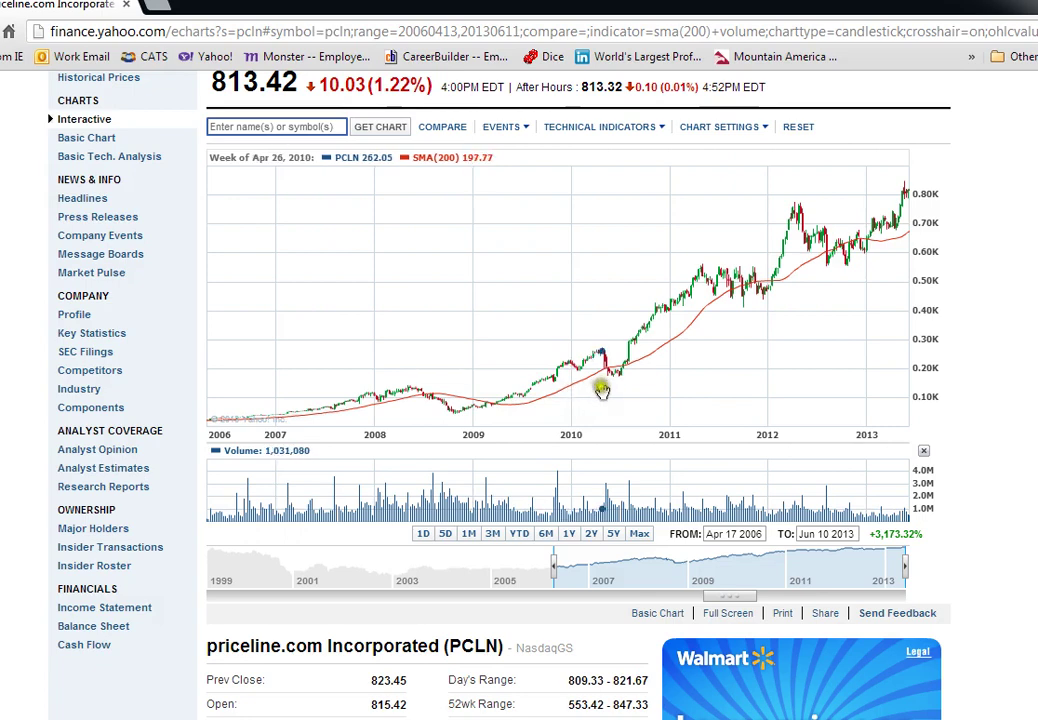
{"action": "left_click", "coordinate": [572, 407]}
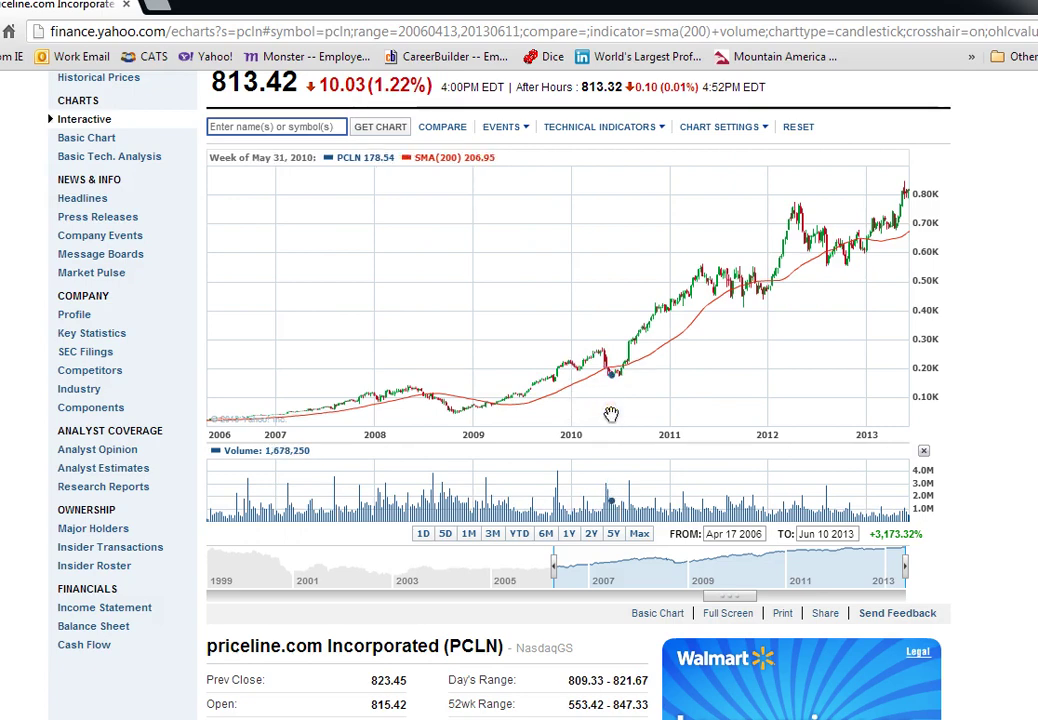
{"action": "left_click", "coordinate": [612, 414]}
{"action": "left_click", "coordinate": [614, 414]}
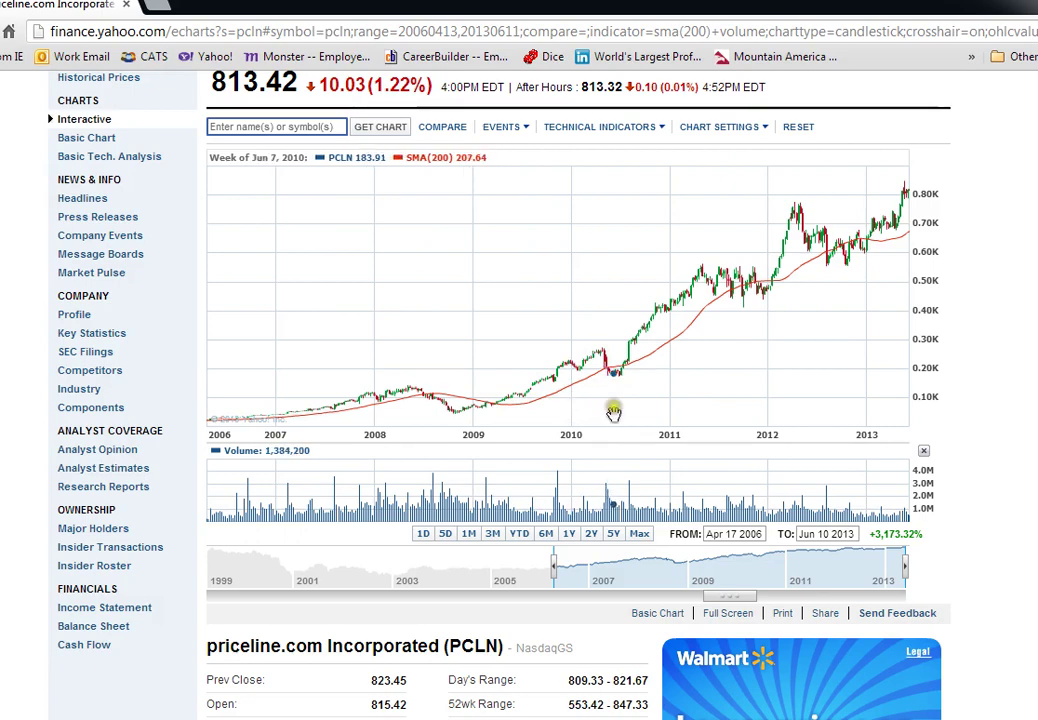
{"action": "left_click", "coordinate": [615, 412]}
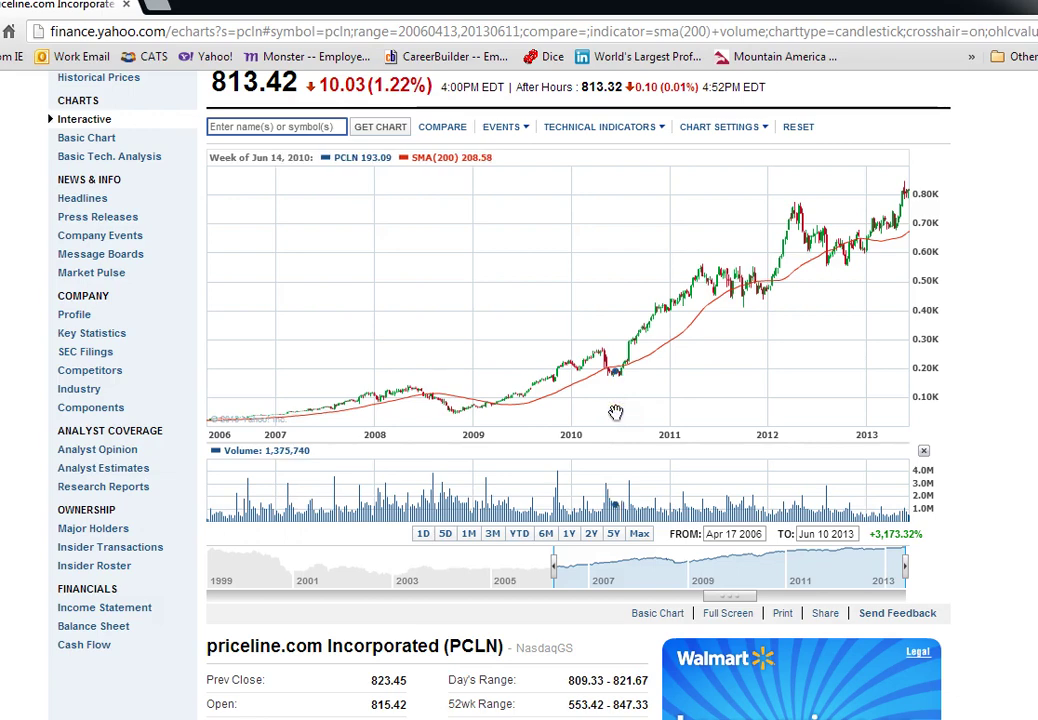
{"action": "left_click", "coordinate": [616, 411]}
{"action": "left_click", "coordinate": [626, 394]}
{"action": "left_click", "coordinate": [612, 398]}
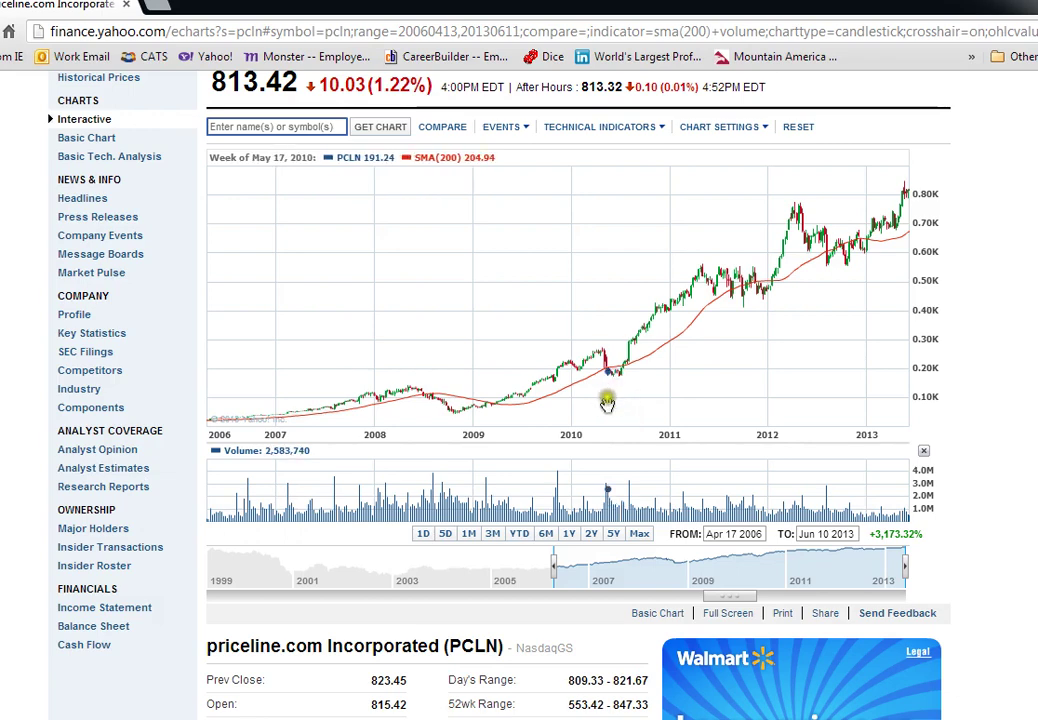
{"action": "left_click", "coordinate": [614, 398]}
{"action": "left_click", "coordinate": [610, 404]}
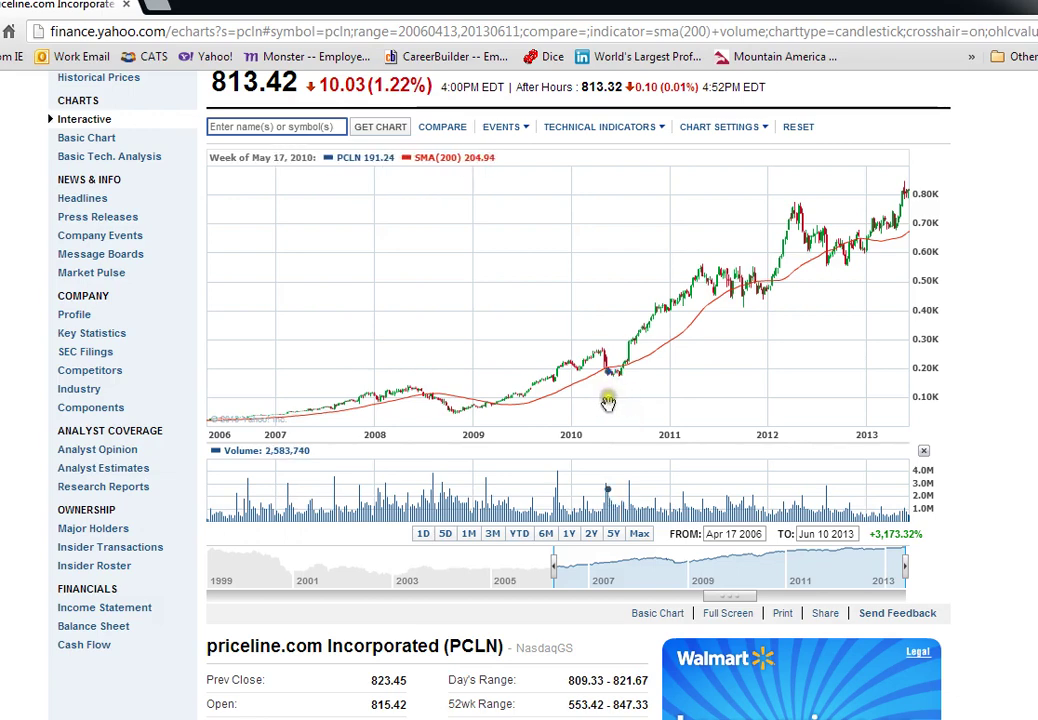